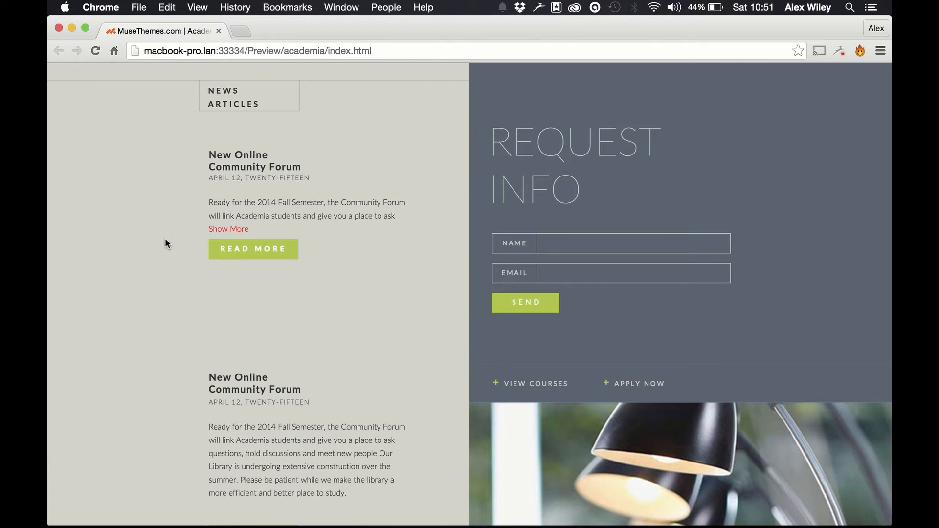
# Expand and collapse the first news article's text in the browser preview to check the collapsible effect
pyautogui.click(216, 230)
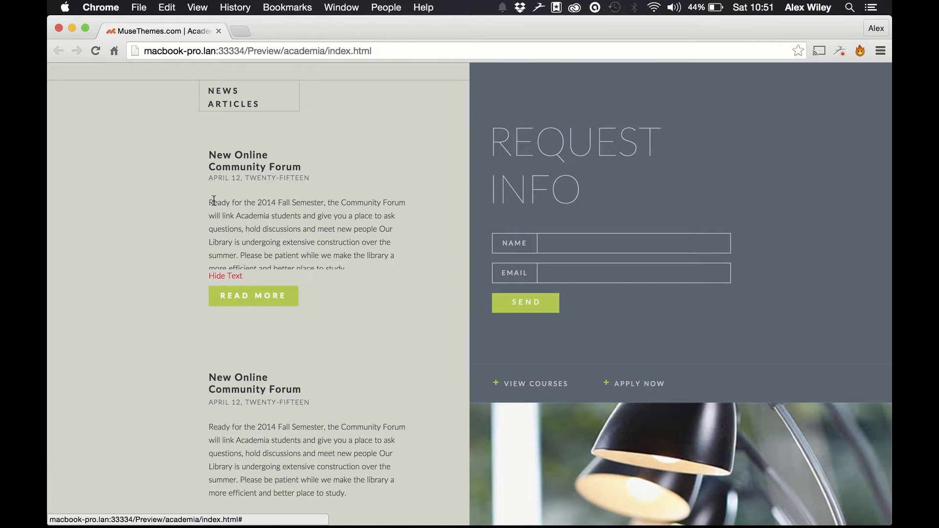
pyautogui.click(210, 282)
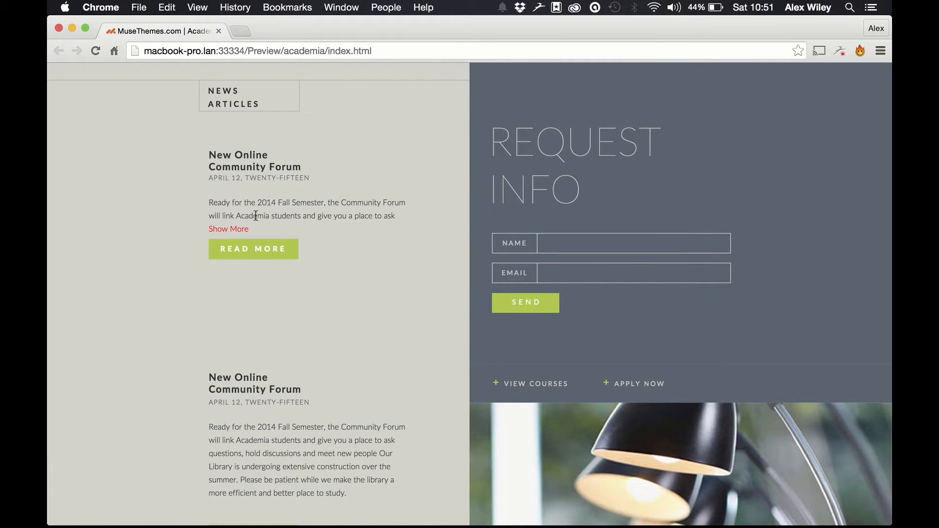
# Switch to Adobe Muse and search the widget library for "text"
pyautogui.moveTo(319, 526)
pyautogui.click(398, 508)
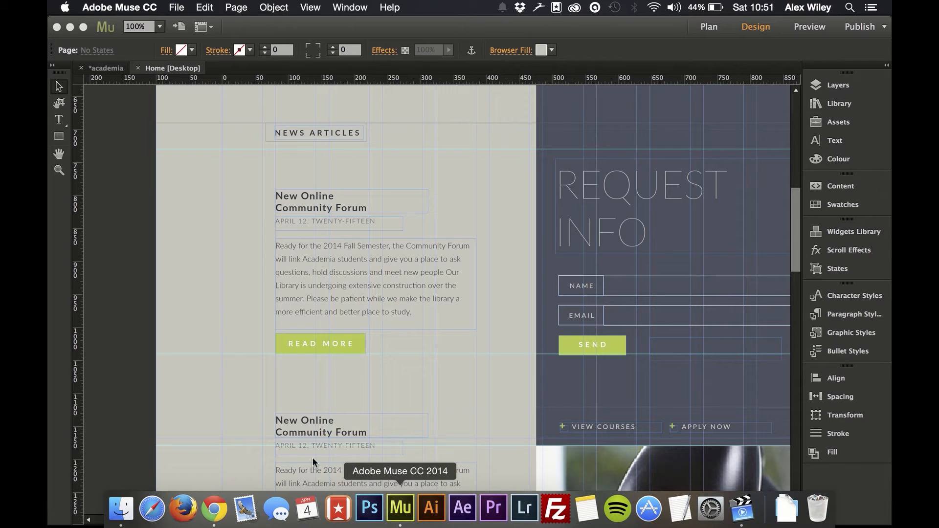
pyautogui.click(328, 263)
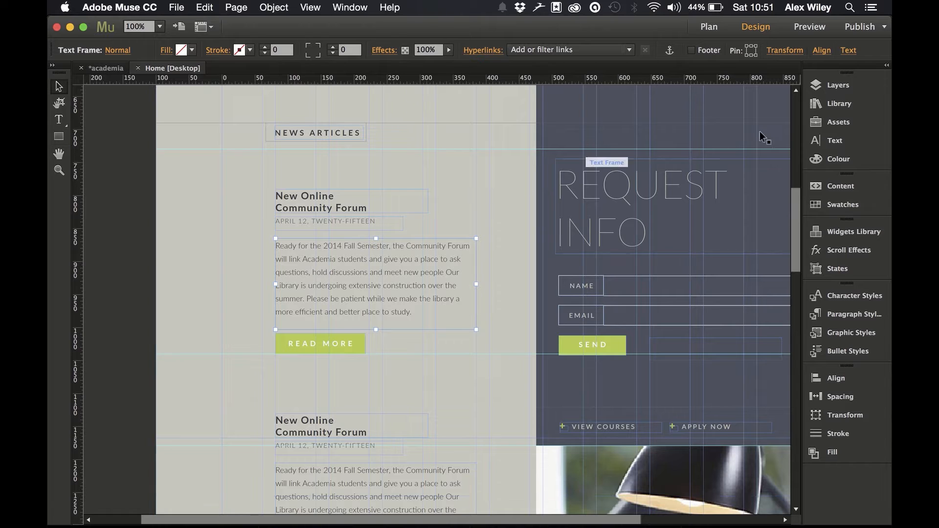
pyautogui.click(831, 103)
pyautogui.click(695, 169)
pyautogui.write('text')
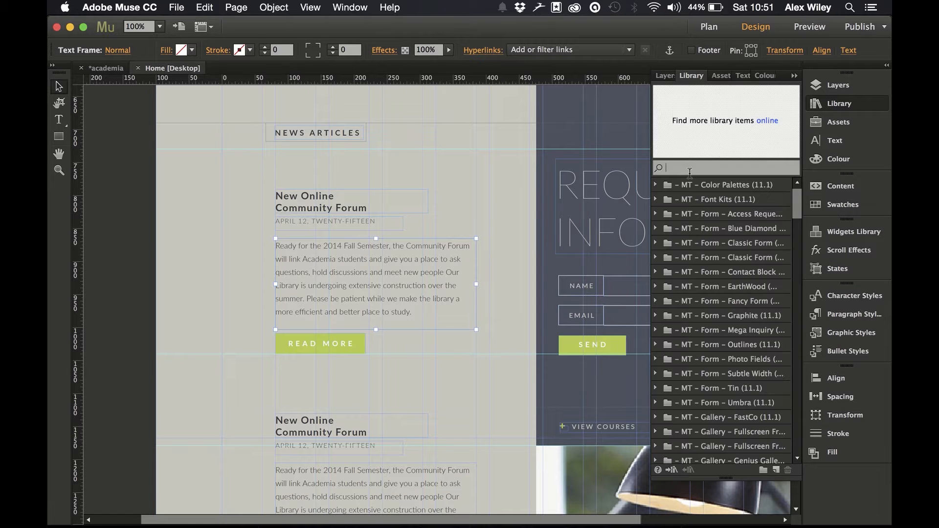
# Place the Collapsible Text Boxes widget on the page, just beside the first news article's body text
pyautogui.click(701, 199)
pyautogui.moveTo(702, 199); pyautogui.dragTo(117, 235)
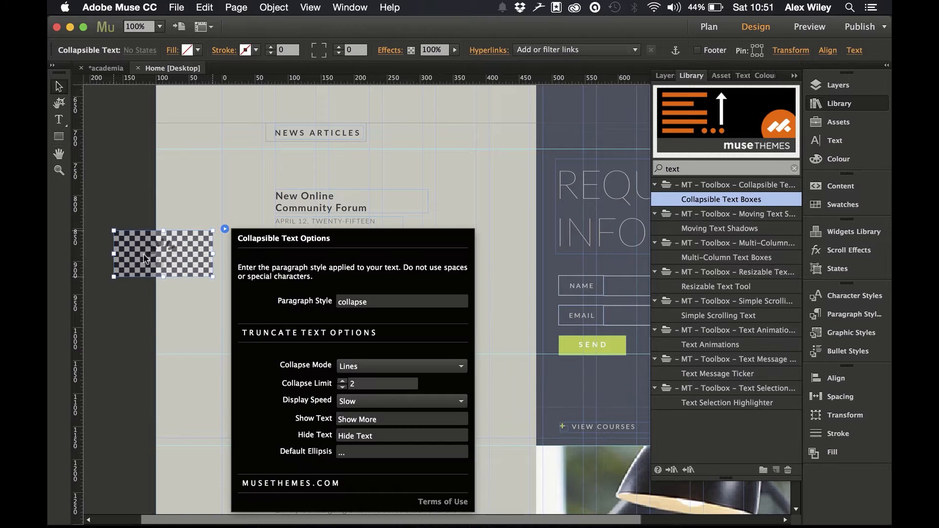
pyautogui.click(130, 318)
pyautogui.click(146, 295)
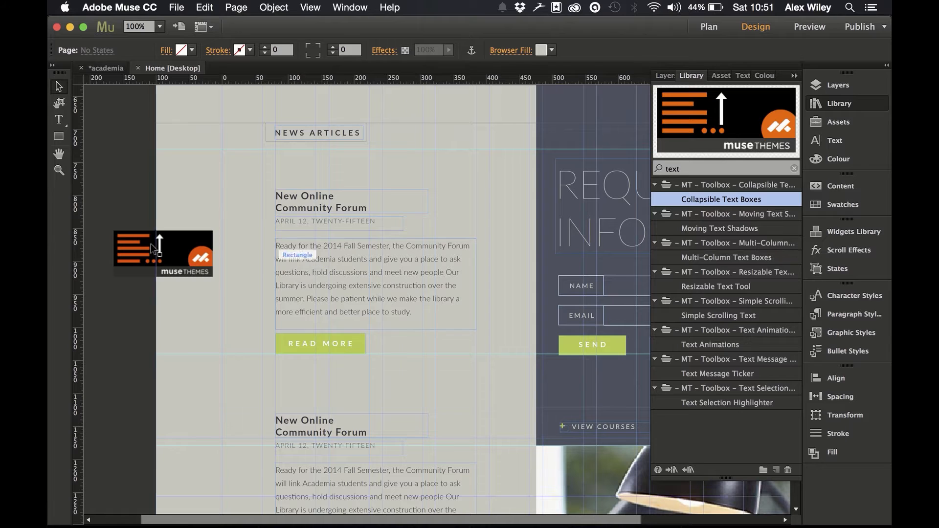
pyautogui.click(173, 255)
pyautogui.moveTo(173, 254); pyautogui.dragTo(228, 271)
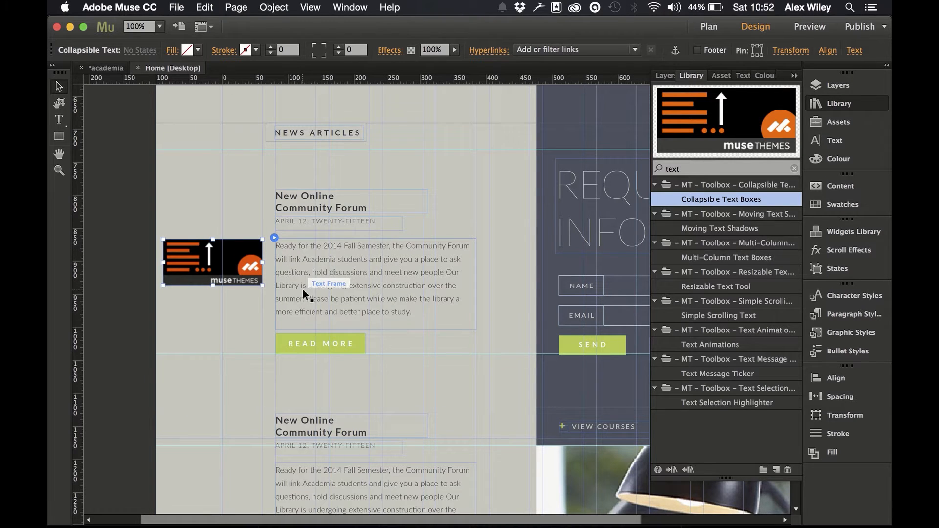
# Create a new paragraph style named "collapse" from the first article's body text frame and apply it to that text
pyautogui.click(311, 271)
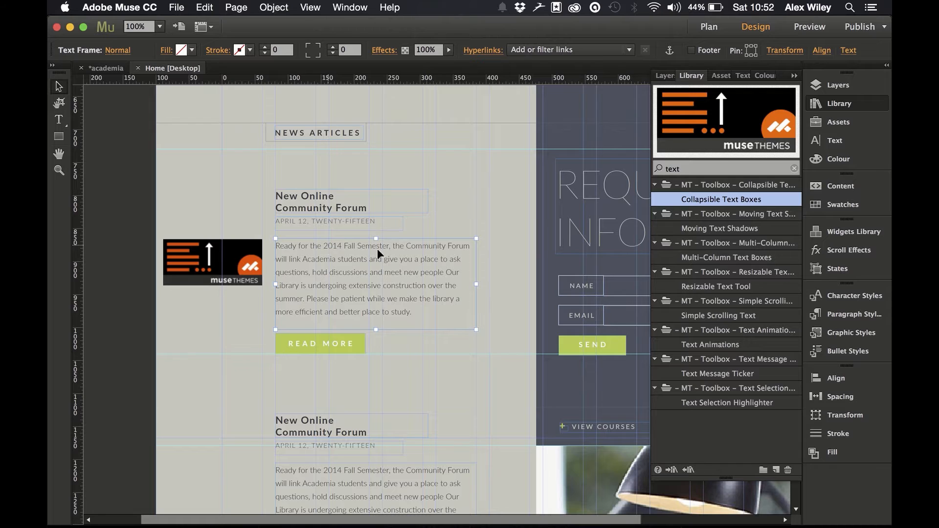
pyautogui.click(832, 314)
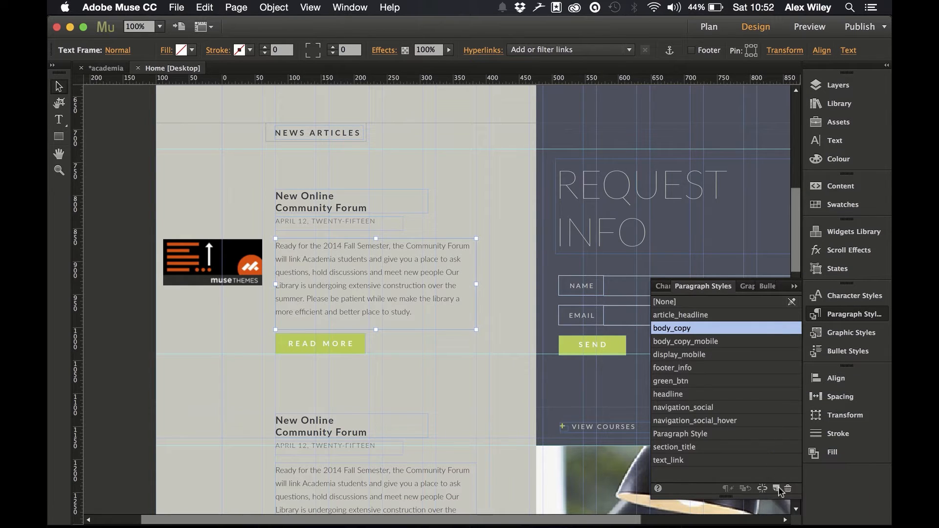
pyautogui.click(775, 488)
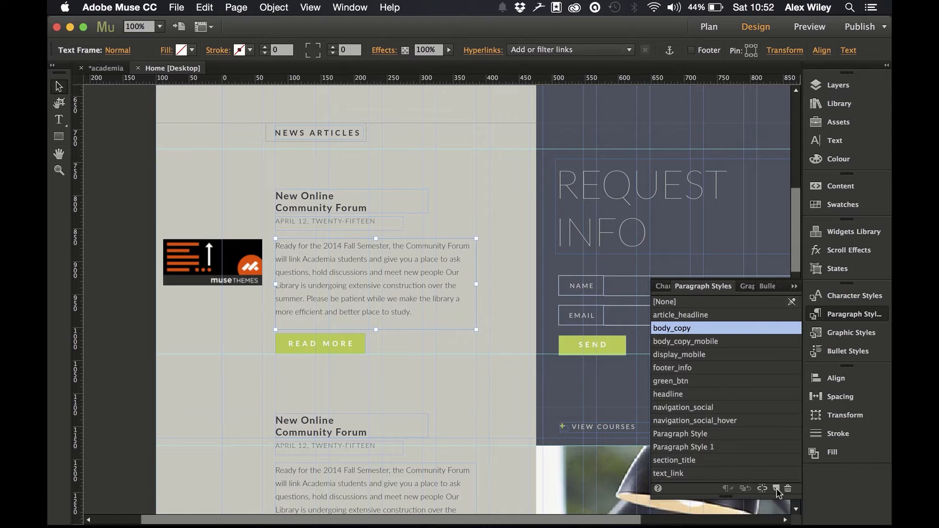
pyautogui.click(699, 451)
pyautogui.doubleClick(698, 449)
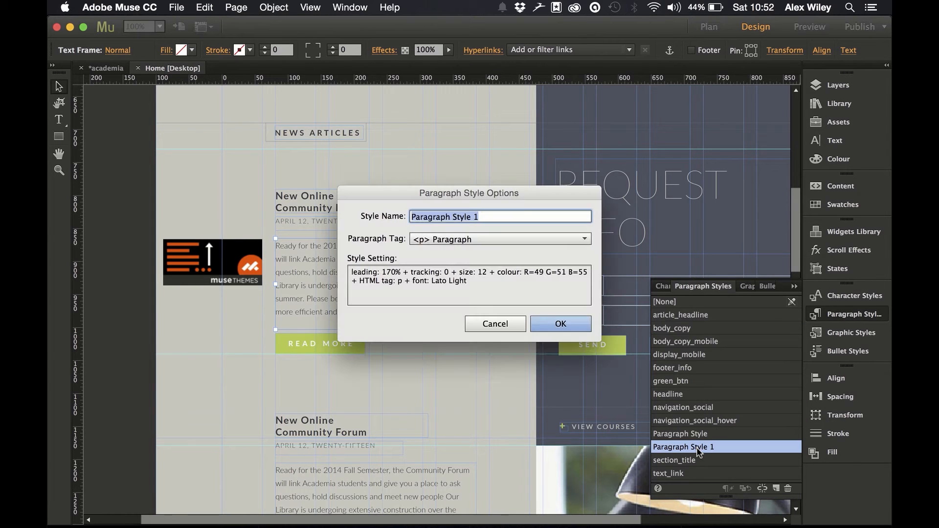
pyautogui.write('collapse')
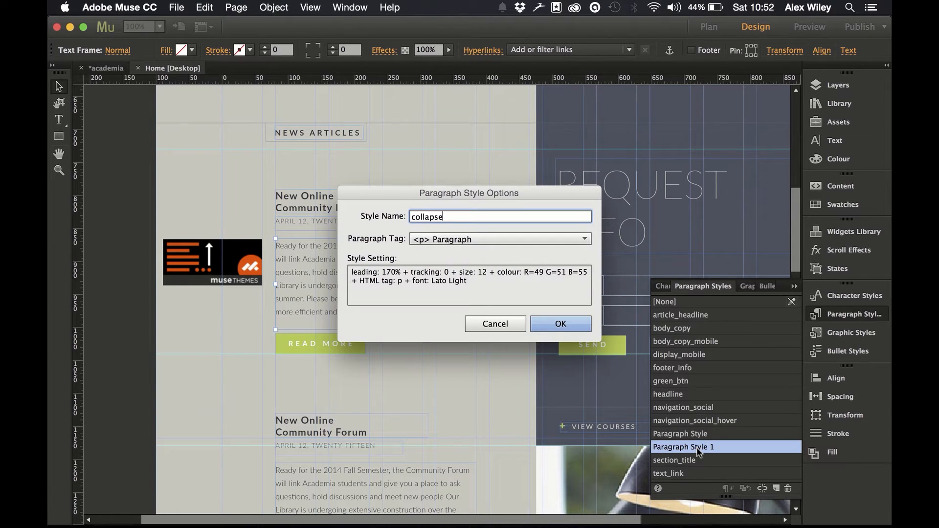
pyautogui.press('Return')
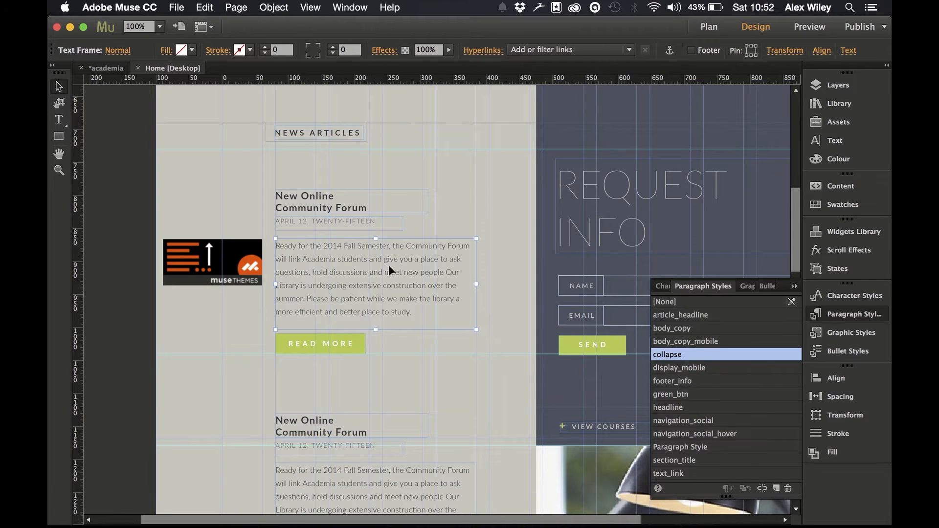
# Set the collapsible text widget's collapse limit to 5, keeping the collapse mode on Lines
pyautogui.click(213, 257)
pyautogui.click(274, 238)
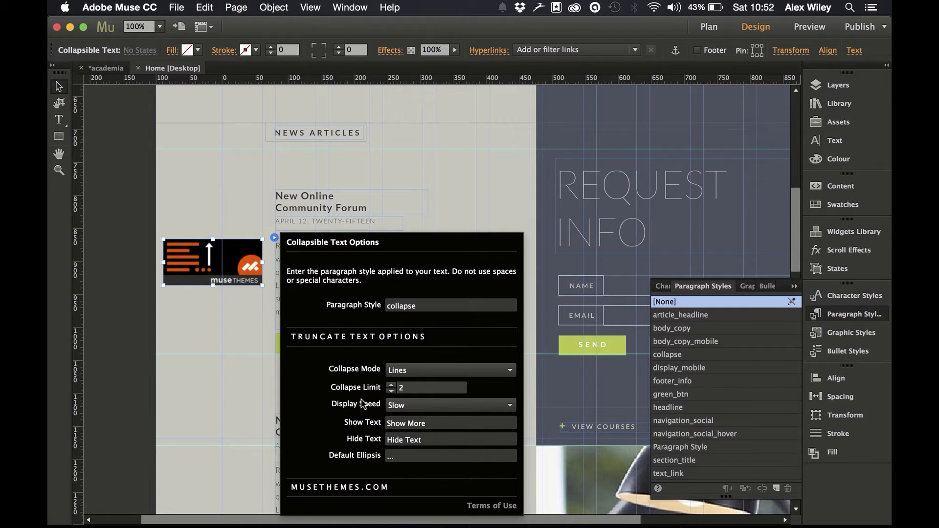
pyautogui.click(408, 373)
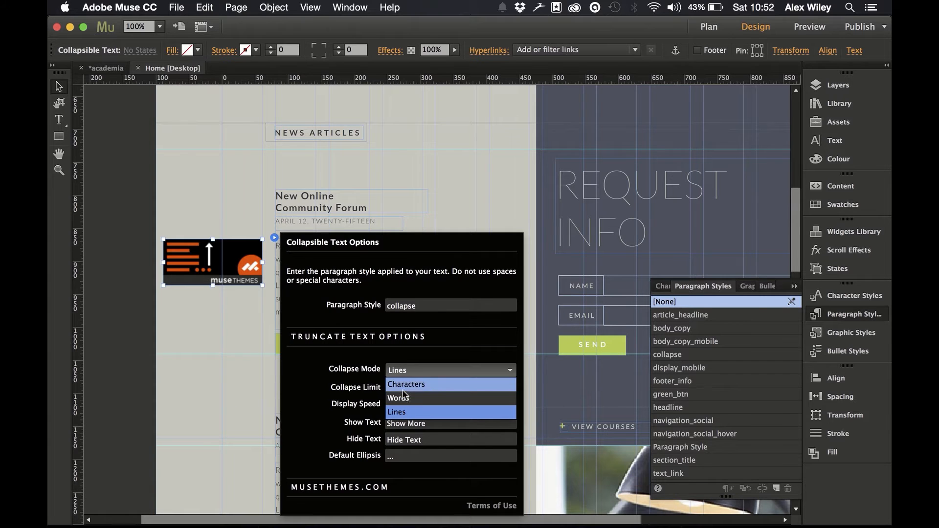
pyautogui.click(363, 389)
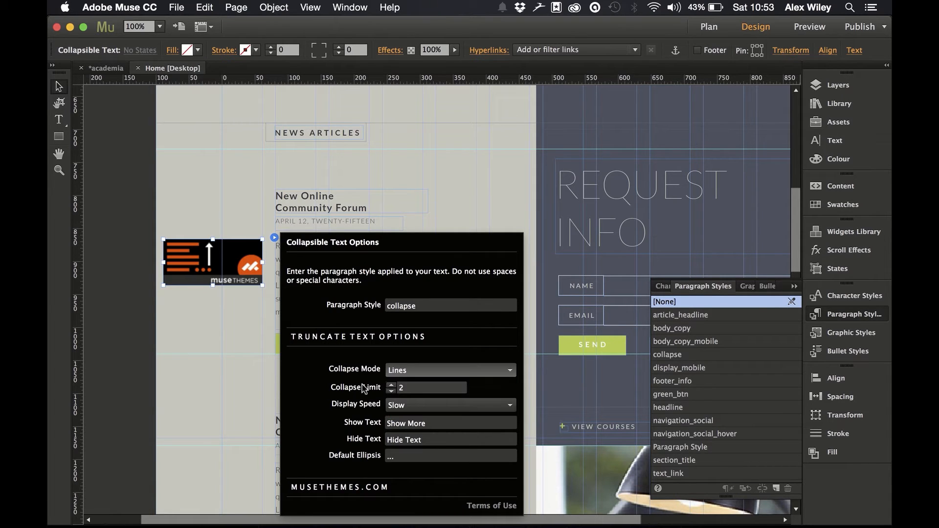
pyautogui.click(391, 384)
pyautogui.click(391, 384)
pyautogui.click(391, 385)
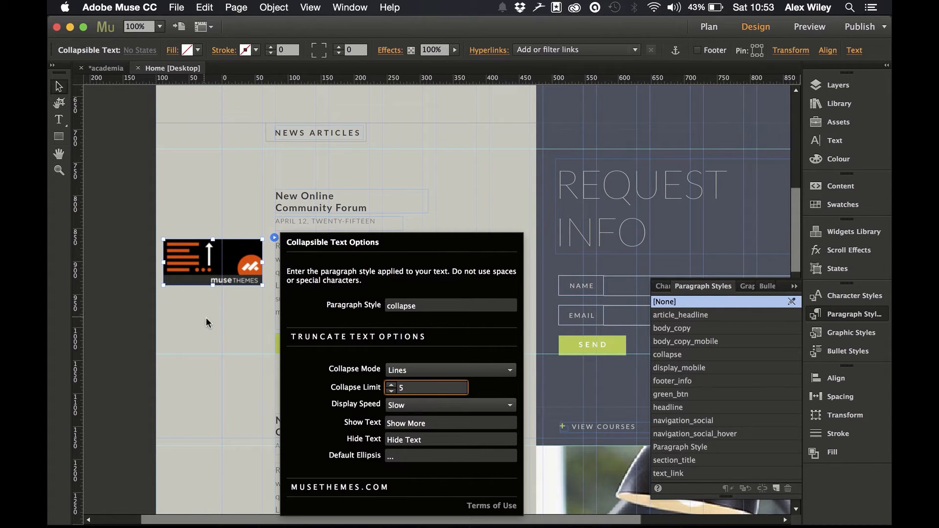
pyautogui.click(261, 333)
pyautogui.click(260, 332)
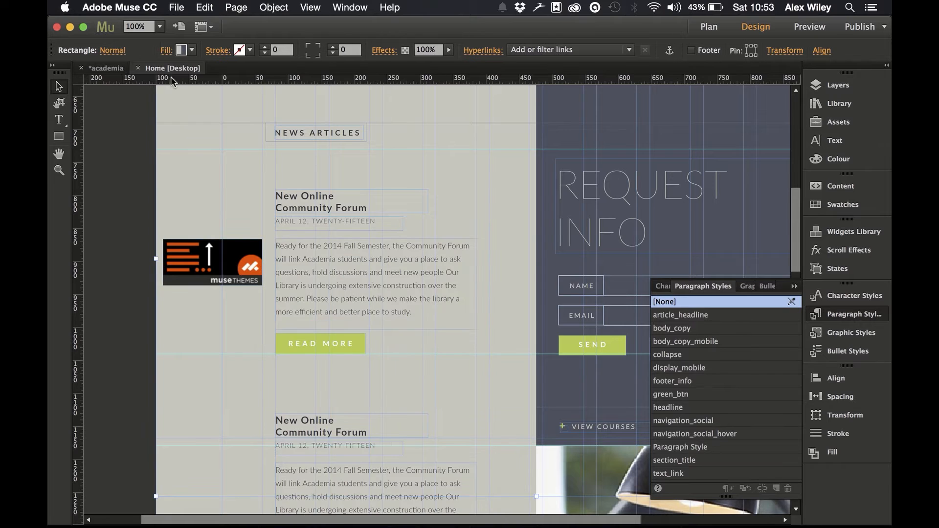
# Preview the page in the browser and test showing and hiding the first news article's text
pyautogui.click(176, 7)
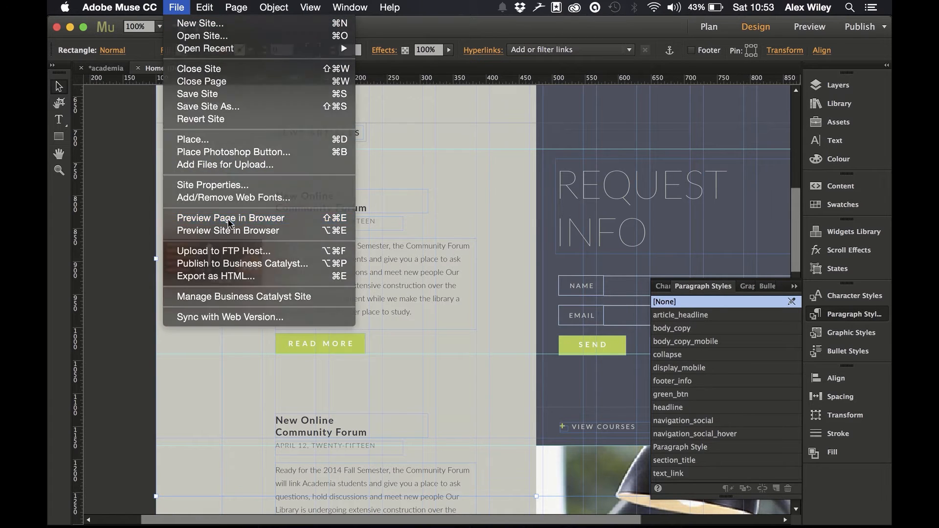
pyautogui.click(229, 219)
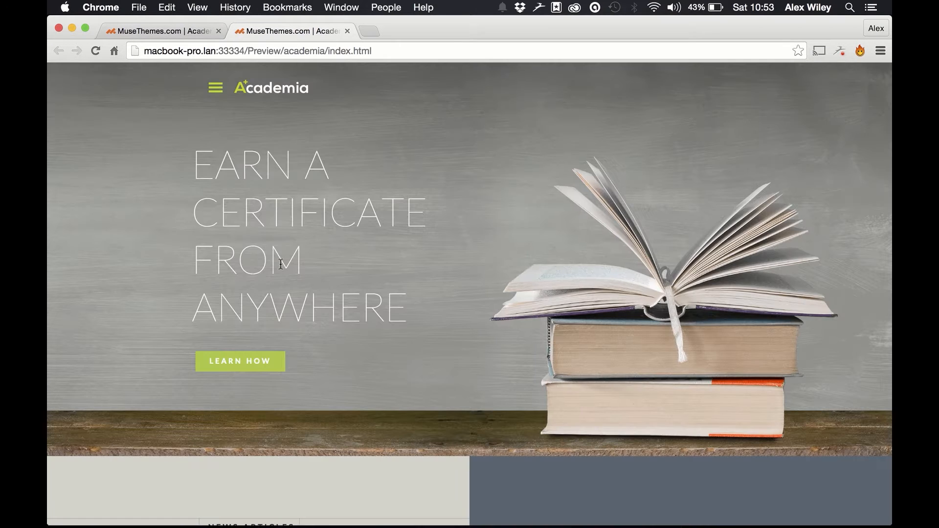
pyautogui.scroll(-10, 286, 367)
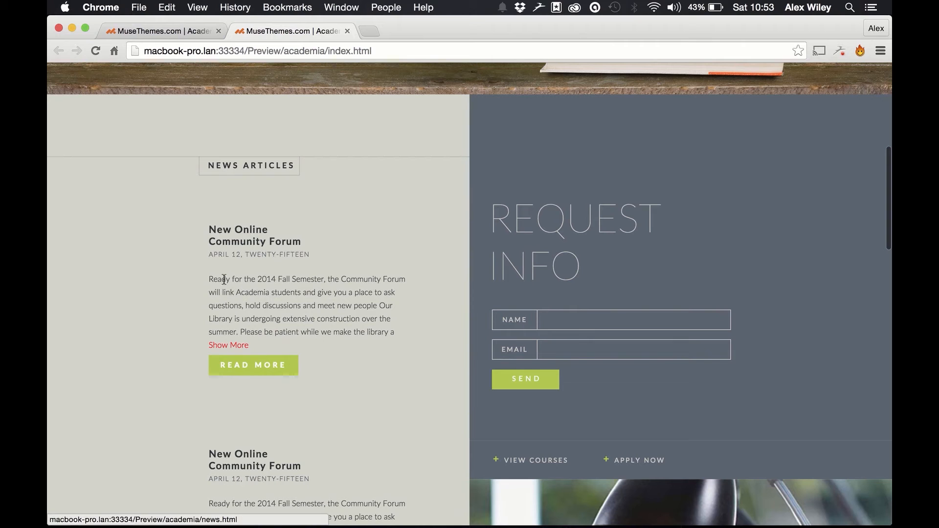
pyautogui.click(223, 346)
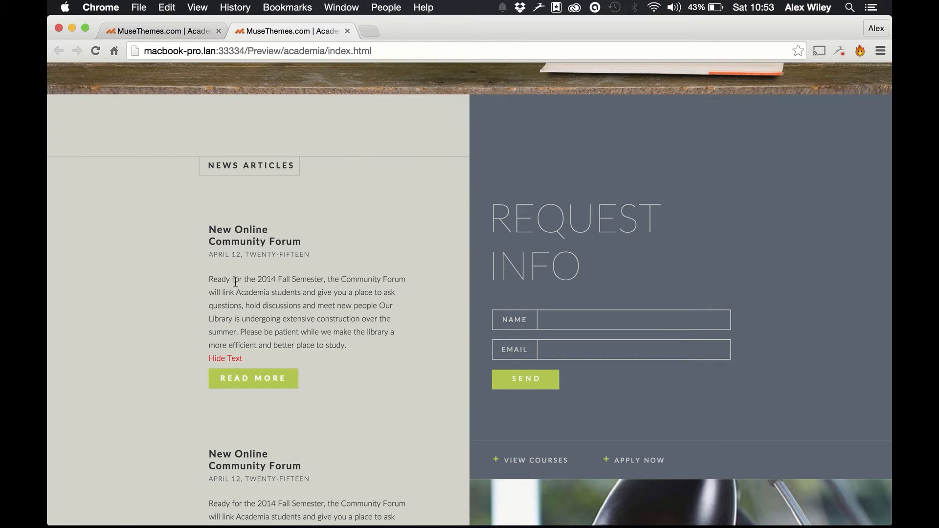
pyautogui.click(231, 359)
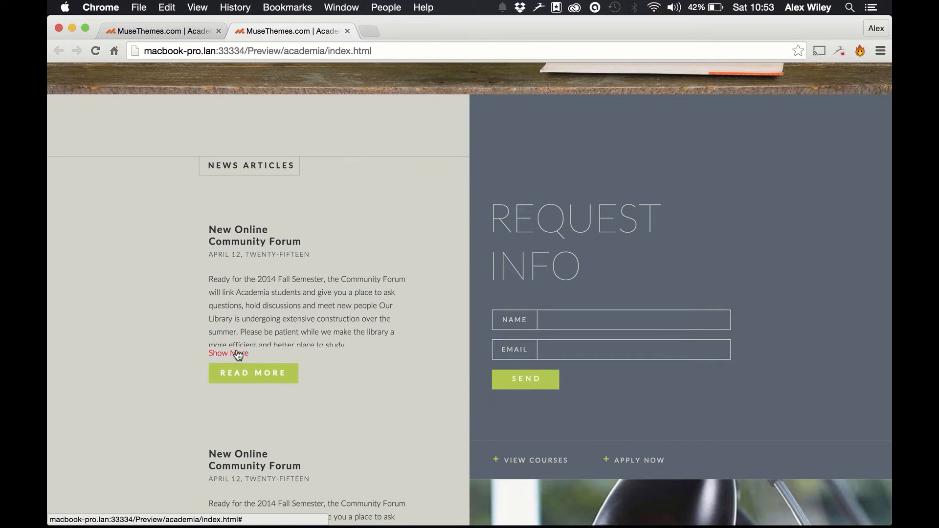
# Return to Adobe Muse and set the collapsible text widget's display speed to Fast
pyautogui.click(393, 507)
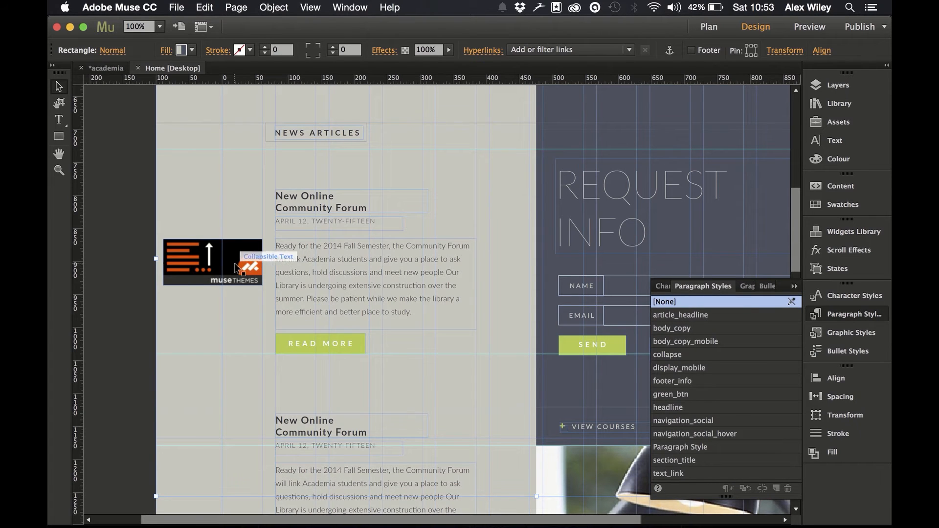
pyautogui.click(263, 262)
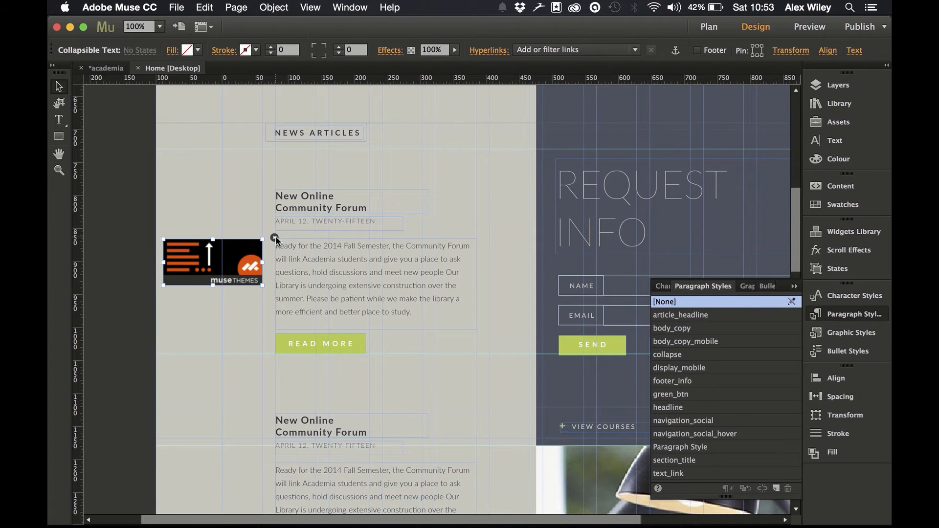
pyautogui.click(274, 239)
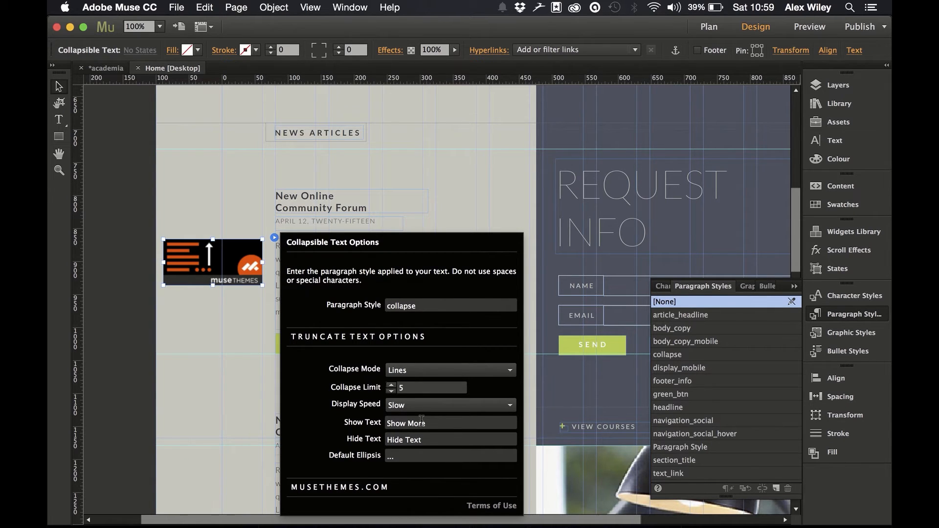
pyautogui.click(414, 407)
pyautogui.click(417, 446)
pyautogui.click(221, 313)
# Preview the page in the browser again and check the speed at which the article text expands and collapses
pyautogui.click(176, 7)
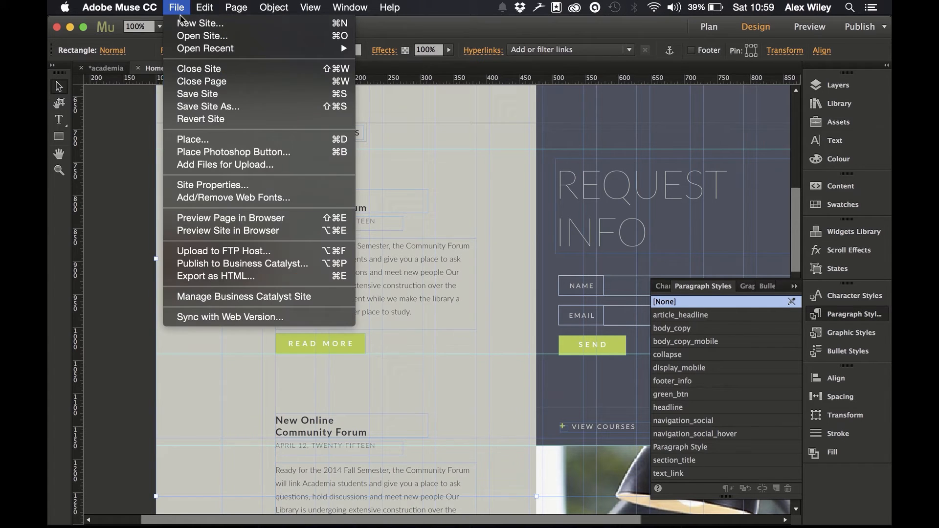
pyautogui.click(224, 214)
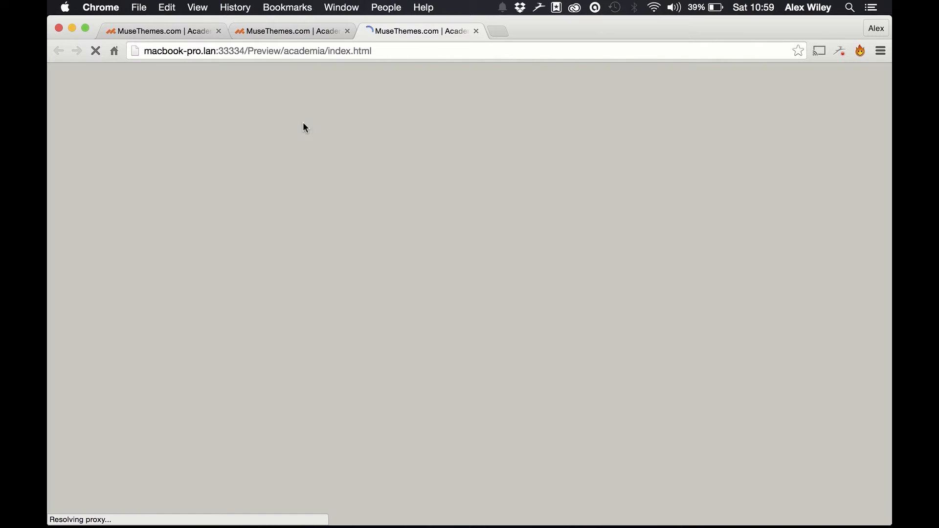
pyautogui.scroll(-8, 287, 381)
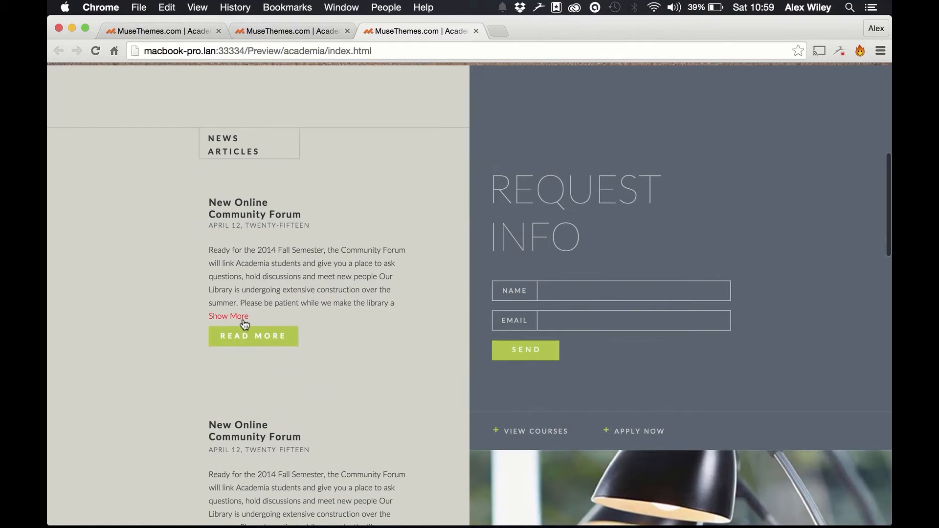
pyautogui.click(240, 318)
pyautogui.click(233, 330)
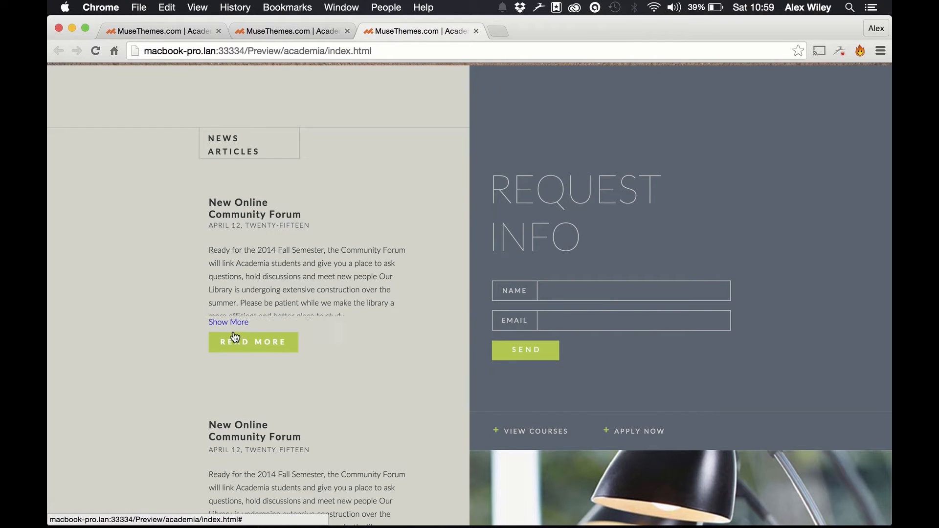
# Return to Adobe Muse and set the collapsible text widget's collapse limit to 3 lines
pyautogui.press('super+Tab')
pyautogui.click(242, 272)
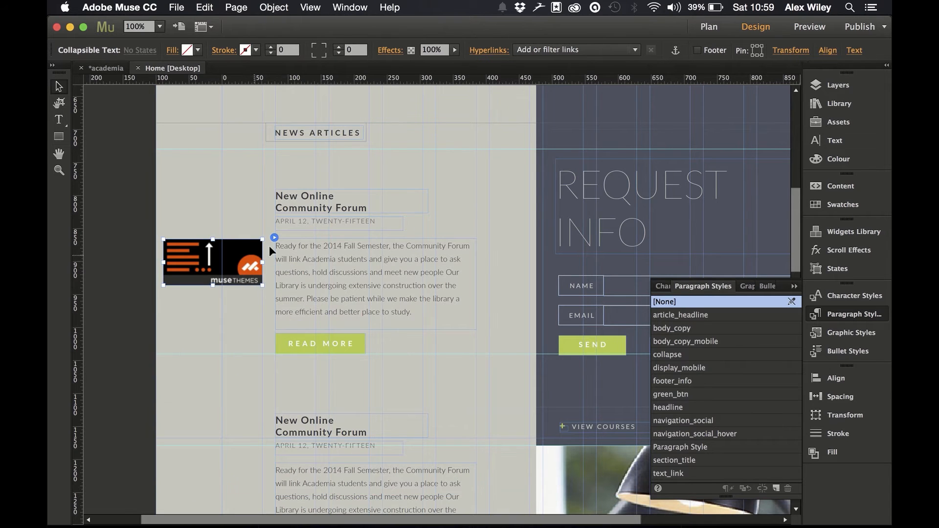
pyautogui.click(274, 237)
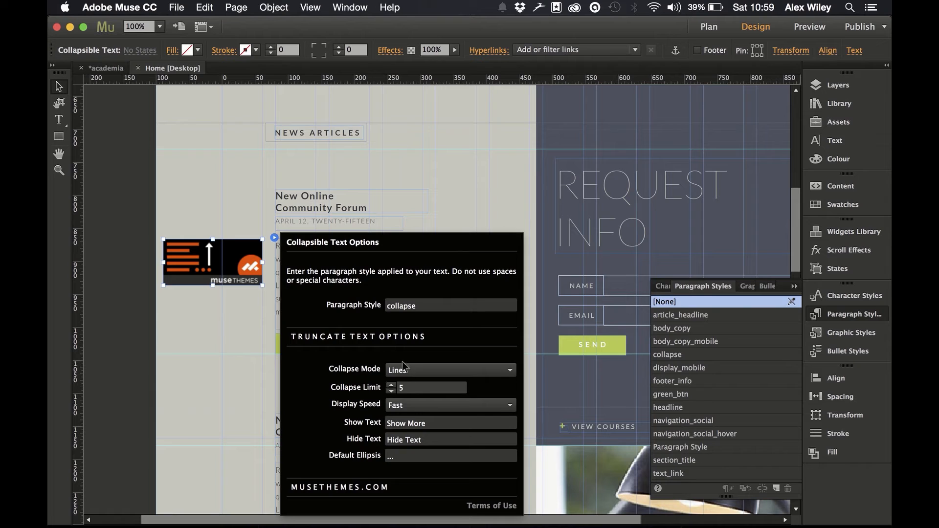
pyautogui.click(390, 391)
pyautogui.click(390, 392)
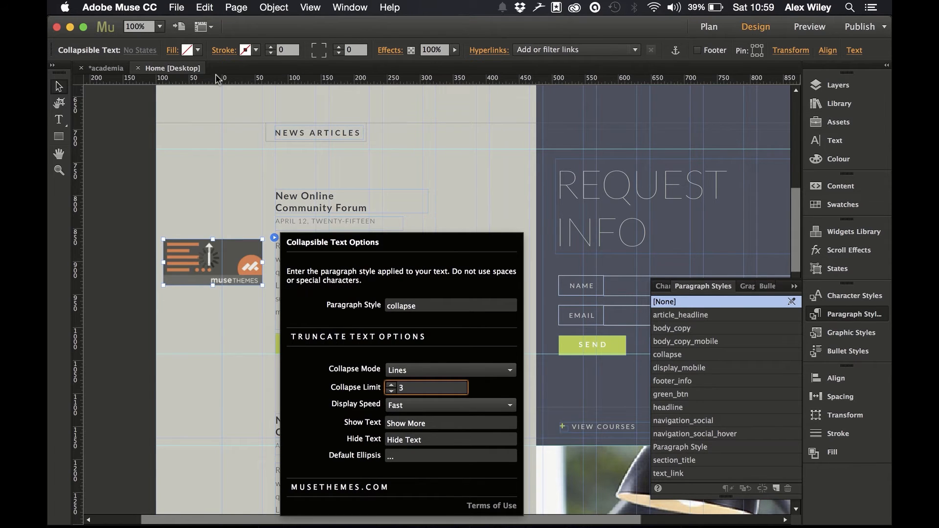
# Preview the page in the browser and expand the first news article's text to check the three-line collapse limit
pyautogui.click(177, 5)
pyautogui.click(142, 216)
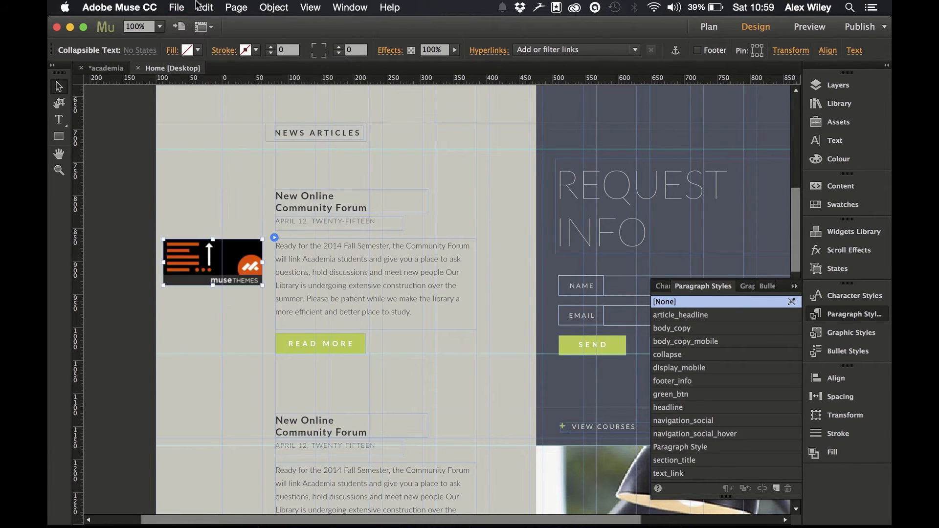
pyautogui.click(182, 7)
pyautogui.click(215, 217)
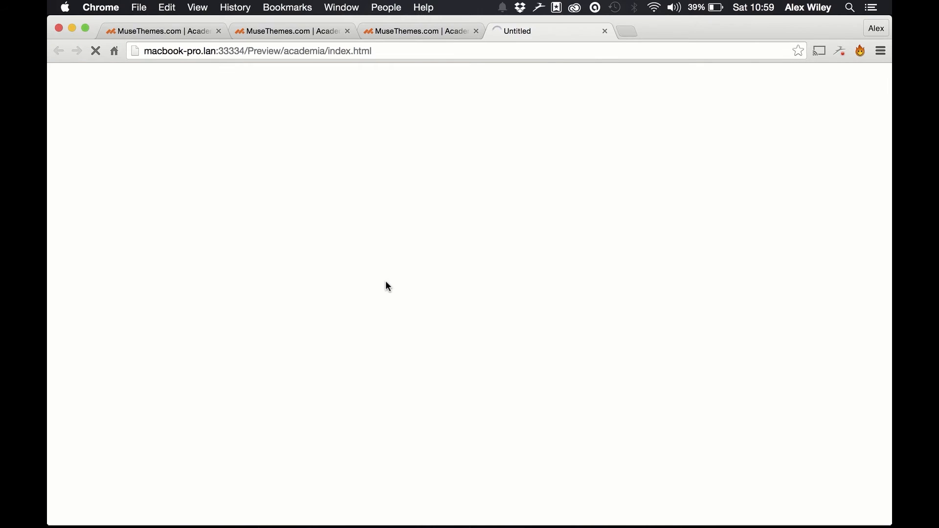
pyautogui.scroll(-10, 286, 388)
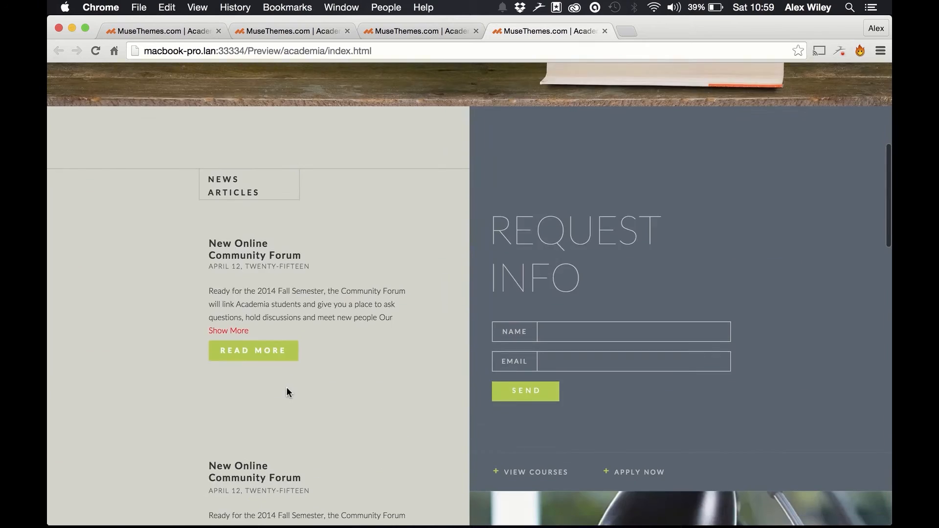
pyautogui.scroll(-2, 287, 391)
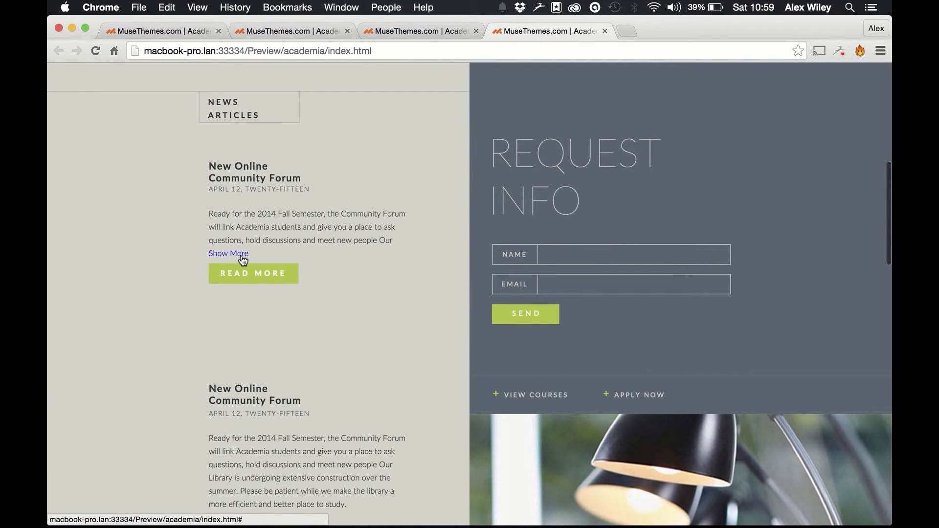
pyautogui.click(242, 255)
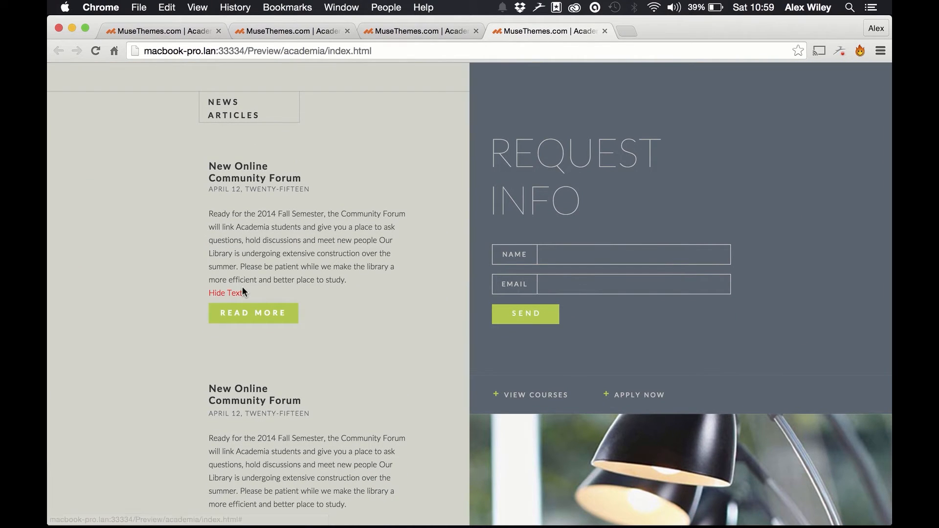
# Return to Adobe Muse and set the collapsible text widget's show text to "More" and its hide text to "Less"
pyautogui.press('super+Tab')
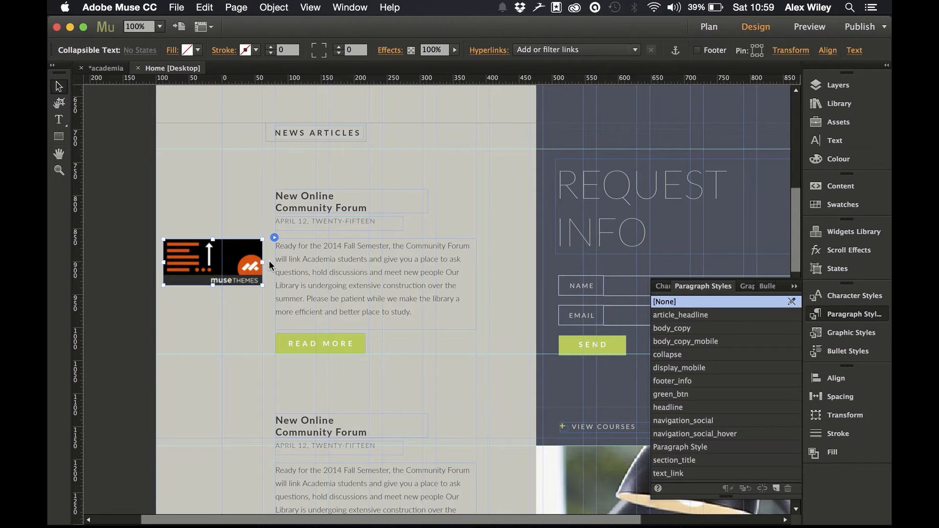
pyautogui.click(275, 237)
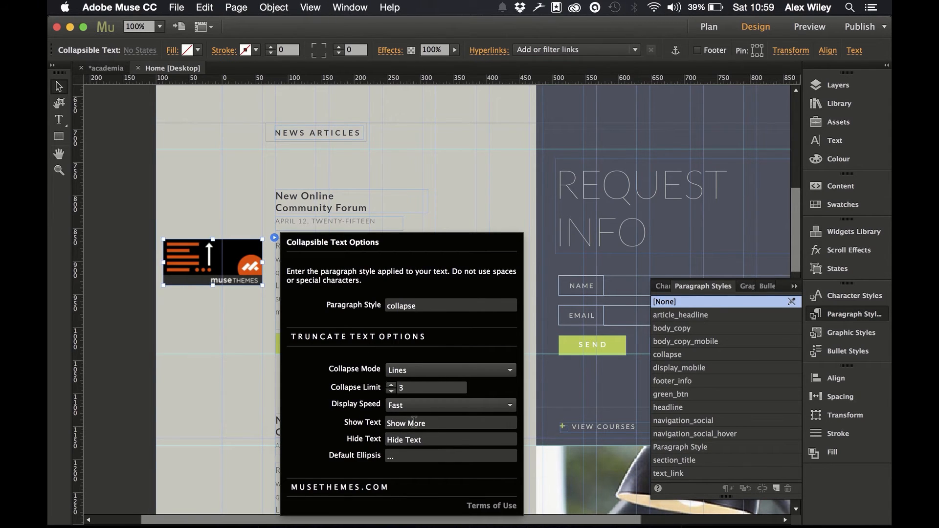
pyautogui.moveTo(426, 423); pyautogui.dragTo(349, 429)
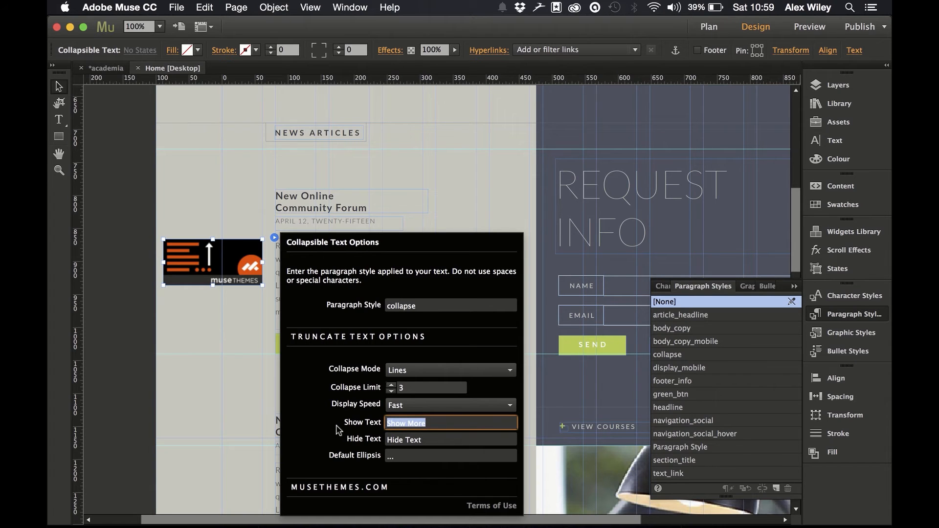
pyautogui.write('More')
pyautogui.press('Tab')
pyautogui.write('Less')
pyautogui.click(305, 446)
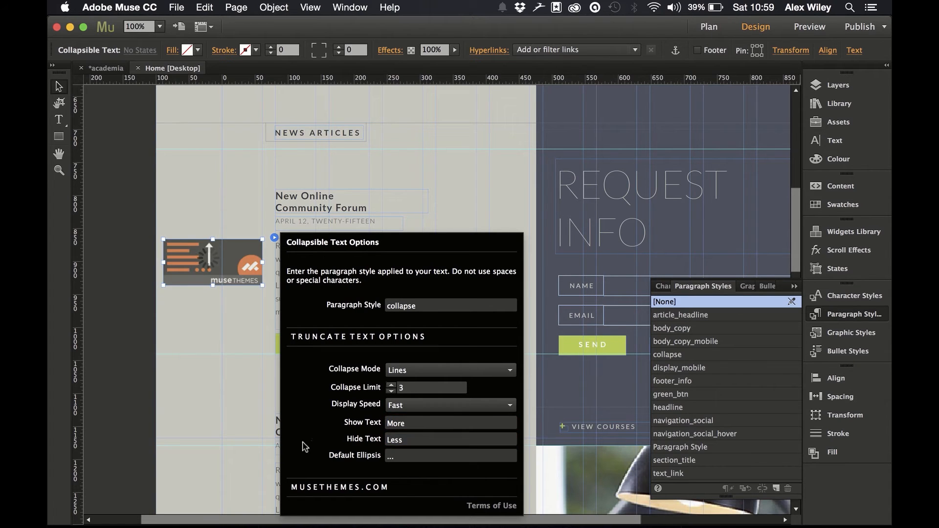
pyautogui.click(209, 367)
# Preview the page in the browser and test the More and Less links on the first news article
pyautogui.click(177, 6)
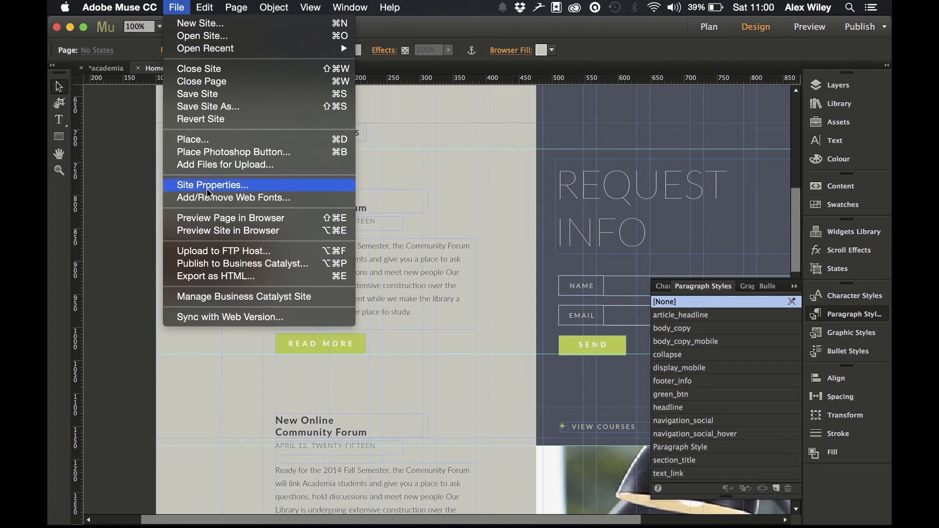
pyautogui.click(215, 221)
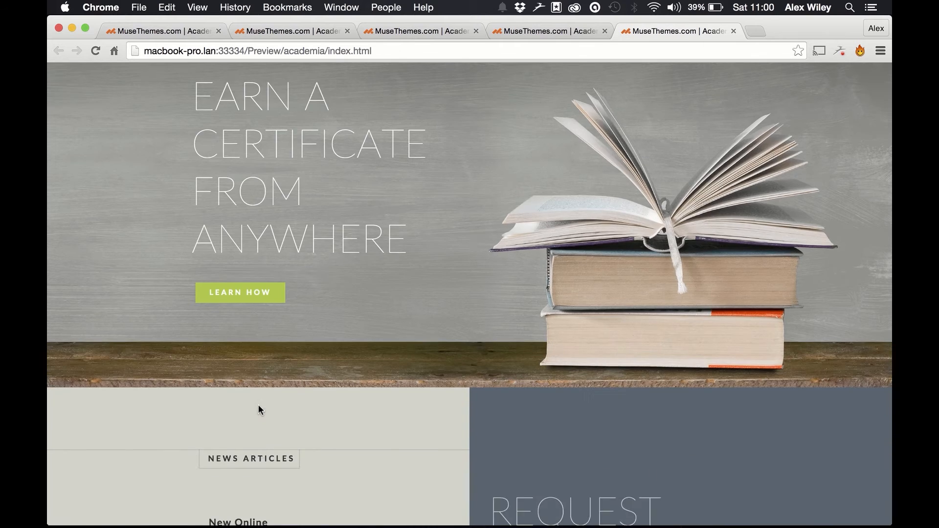
pyautogui.scroll(-6, 258, 409)
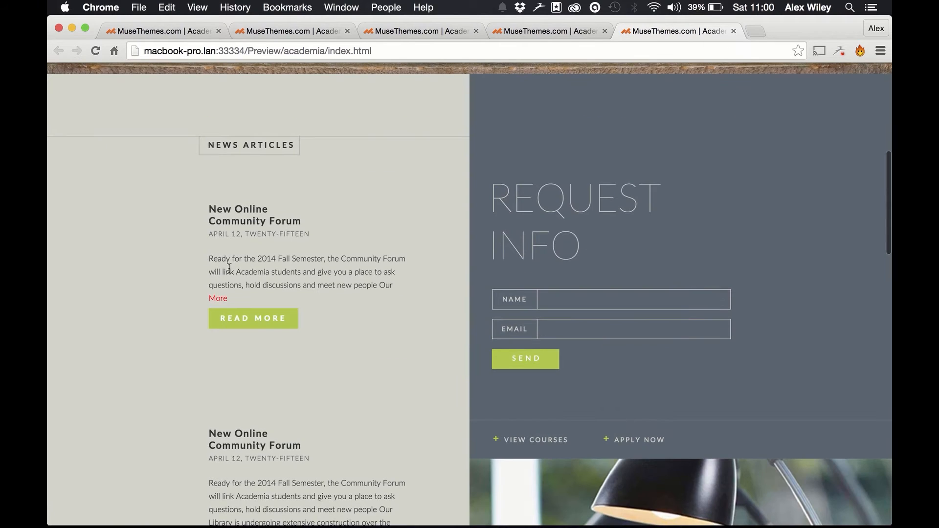
pyautogui.click(225, 301)
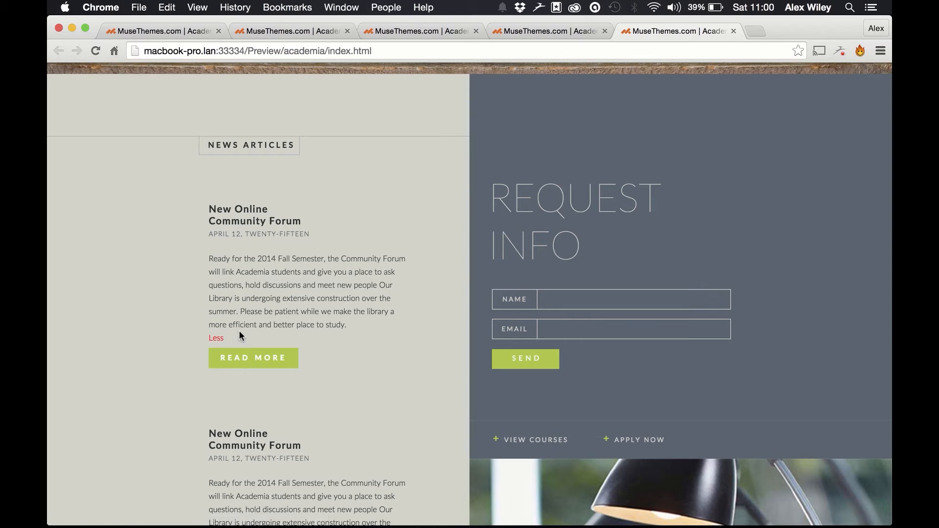
pyautogui.click(218, 339)
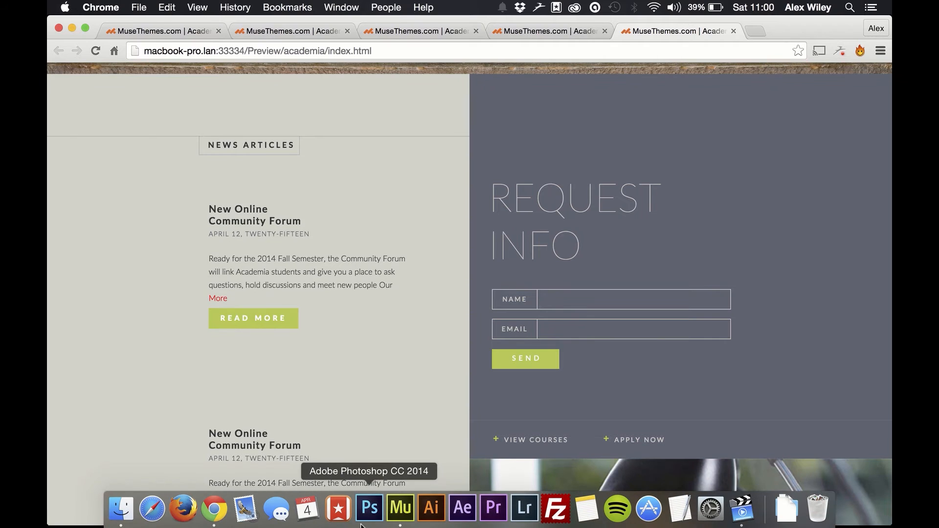
# Return to Adobe Muse, open the link style settings from the first article's text frame, and compare the link colours with the browser preview
pyautogui.click(400, 509)
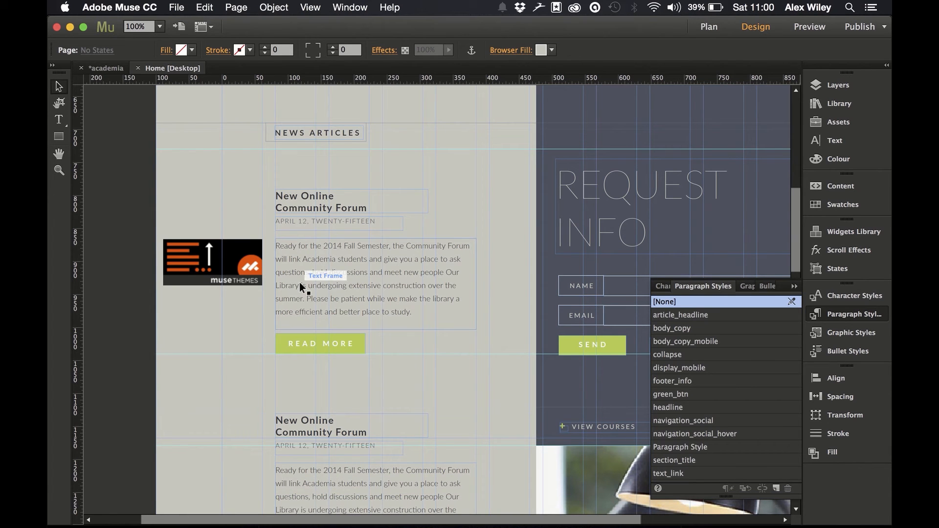
pyautogui.click(299, 283)
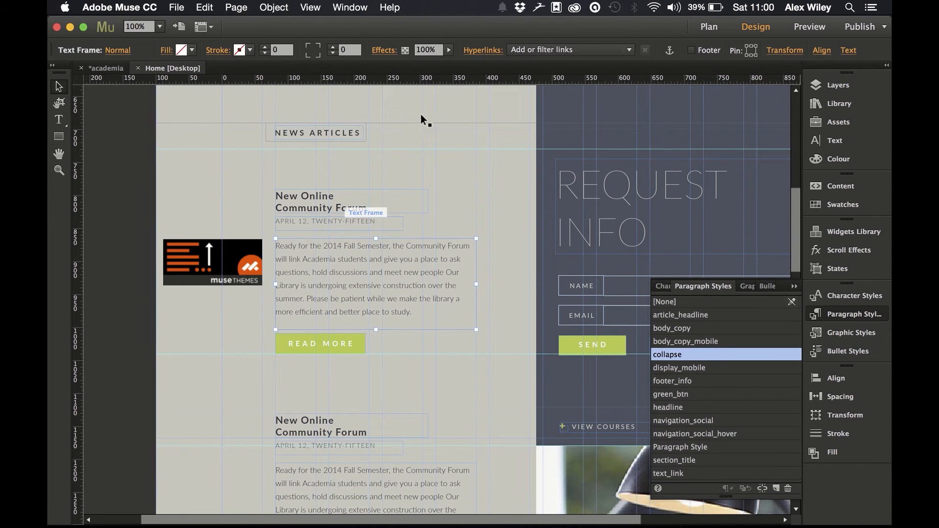
pyautogui.click(483, 51)
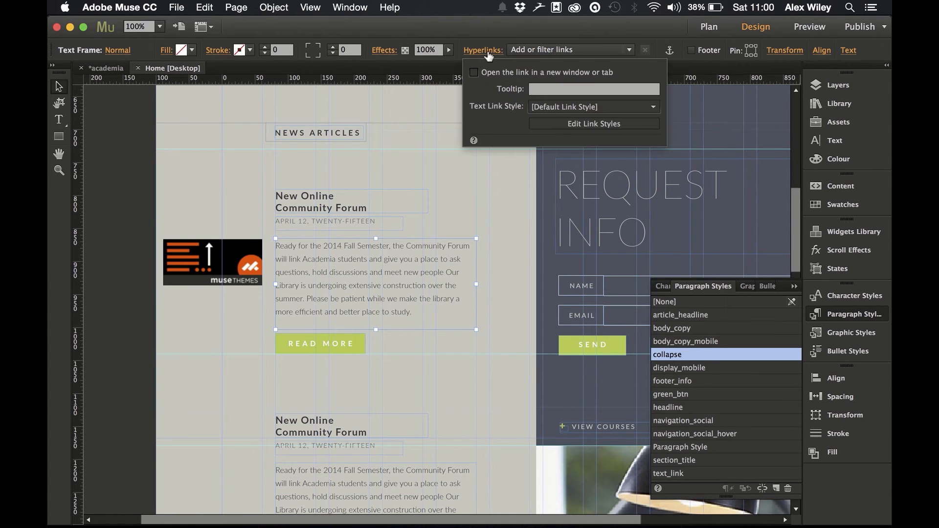
pyautogui.click(566, 126)
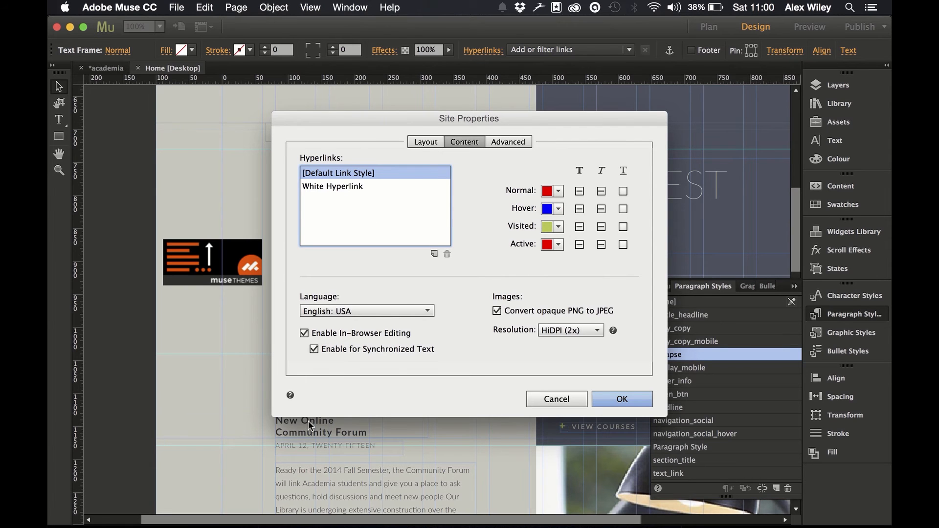
pyautogui.press('super+Tab')
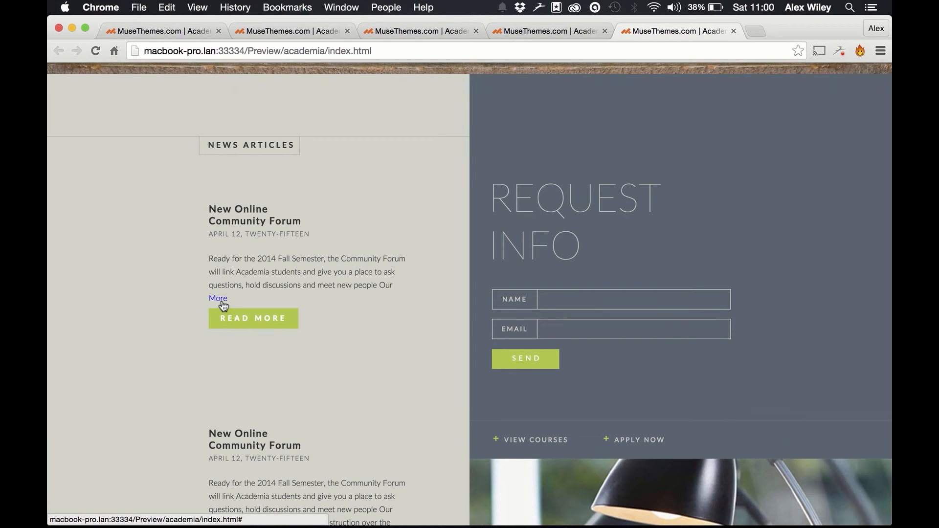
pyautogui.press('super+Tab')
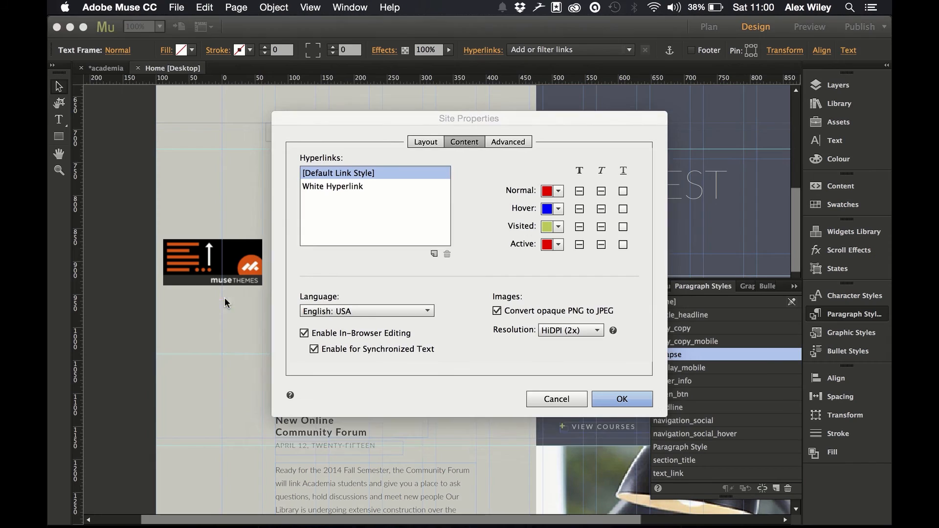
# Set the default link style's normal colour to academia lime (B2CC53) and its hover colour to grey
pyautogui.click(558, 193)
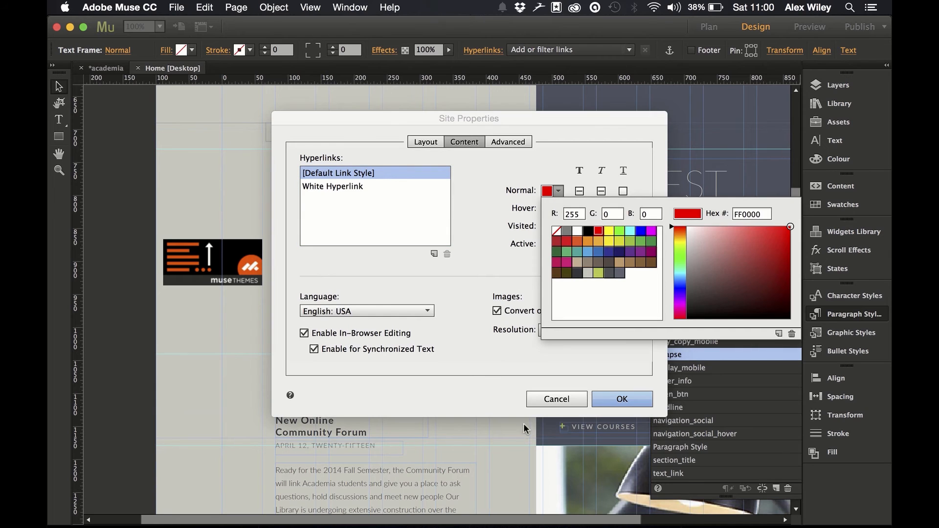
pyautogui.click(598, 273)
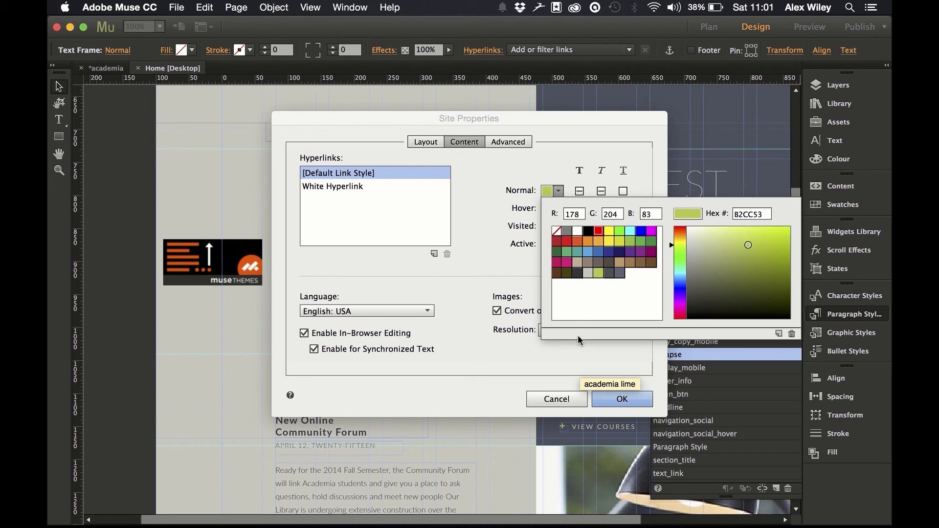
pyautogui.click(484, 275)
pyautogui.click(558, 209)
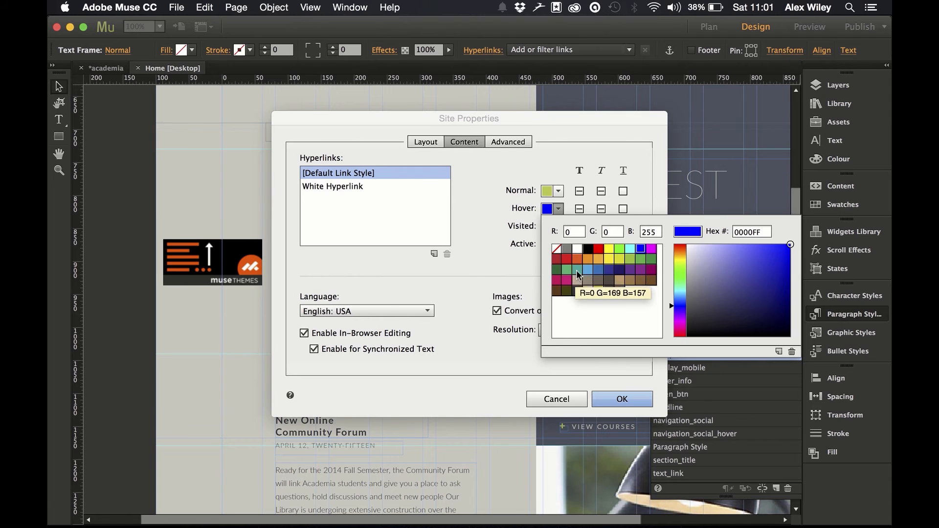
pyautogui.click(480, 255)
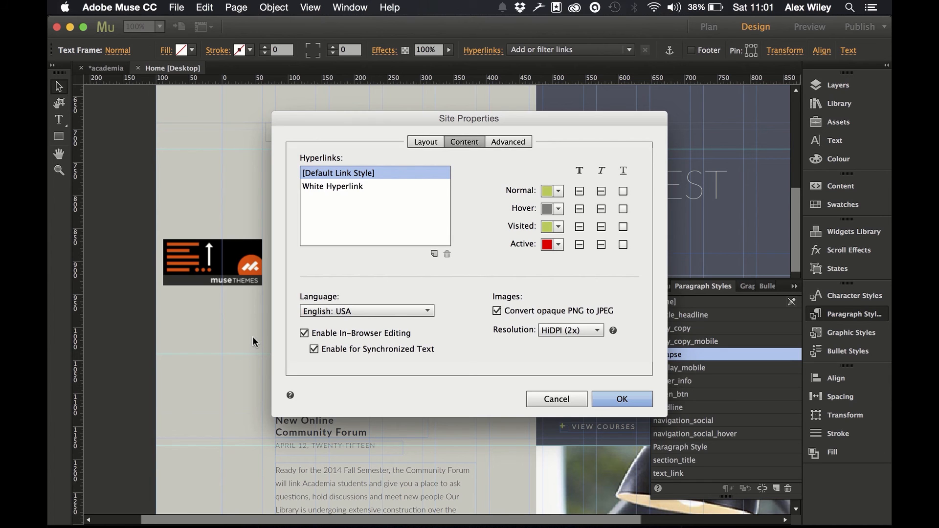
# Set the default link style's active colour to lime B2CC53 and apply the site properties
pyautogui.click(558, 244)
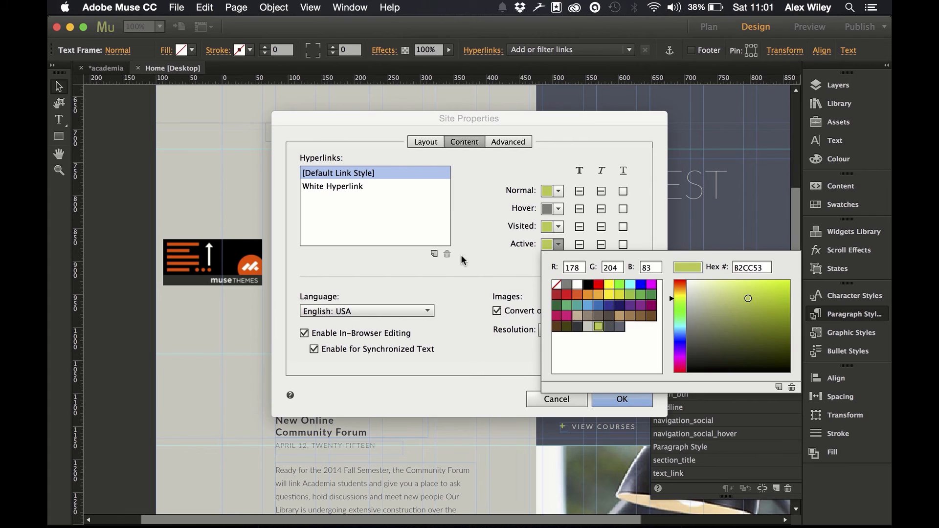
pyautogui.click(598, 326)
pyautogui.click(606, 402)
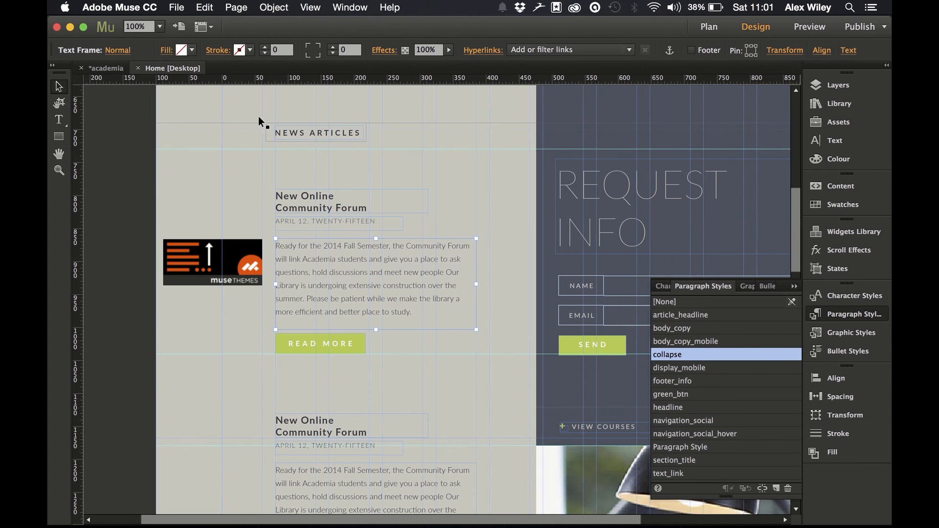
# Preview in the browser and check the recoloured More and Less links by expanding and collapsing the first news article
pyautogui.click(236, 177)
pyautogui.click(188, 10)
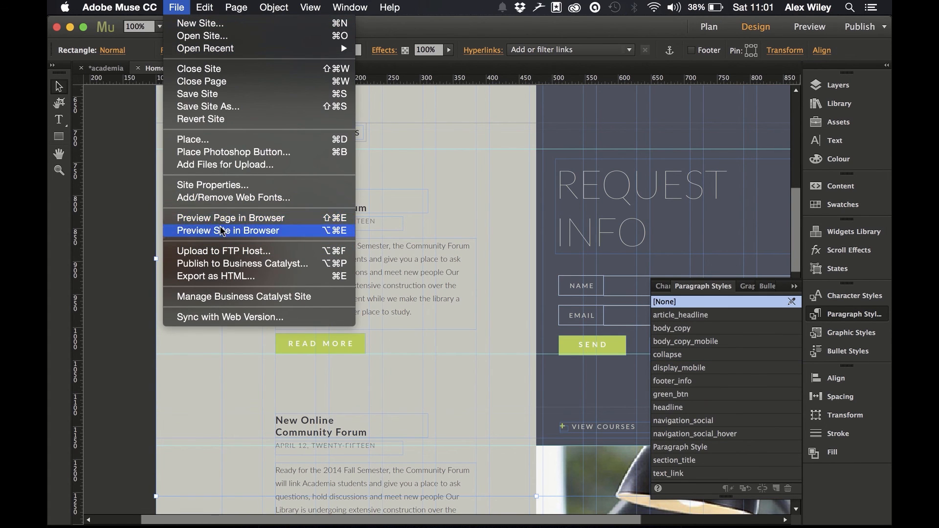
pyautogui.click(291, 322)
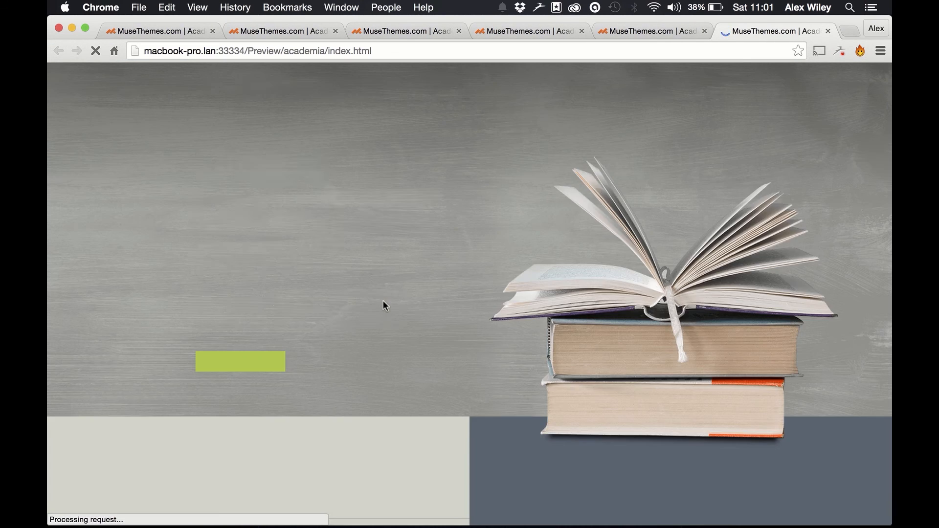
pyautogui.scroll(-8, 346, 429)
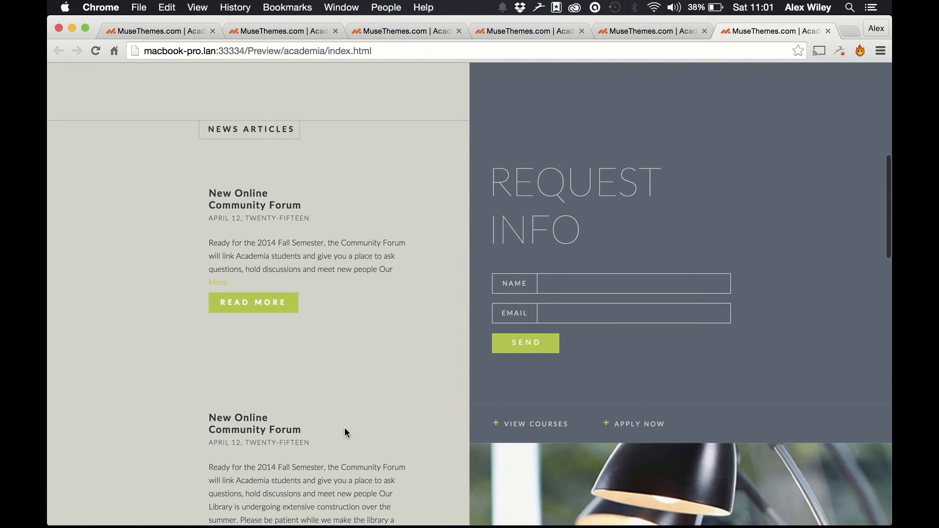
pyautogui.click(227, 284)
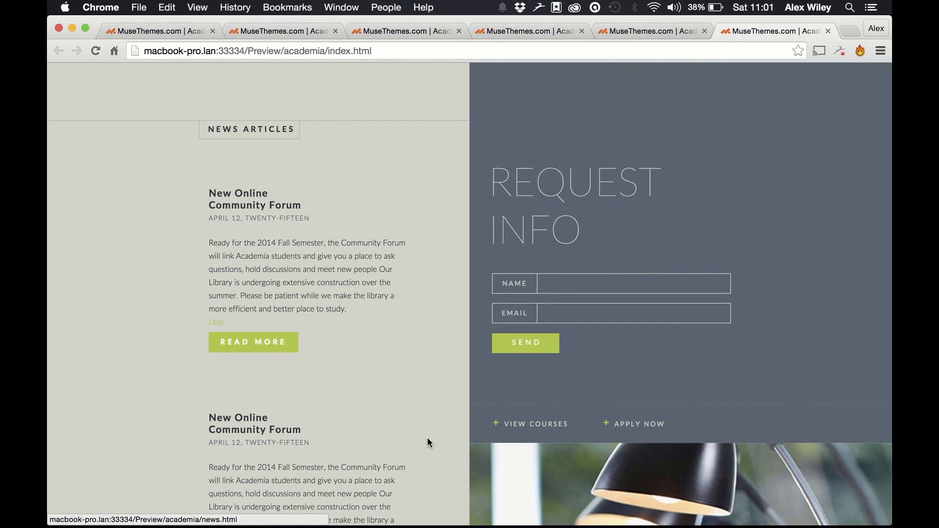
pyautogui.scroll(-6, 427, 438)
pyautogui.scroll(5, 427, 439)
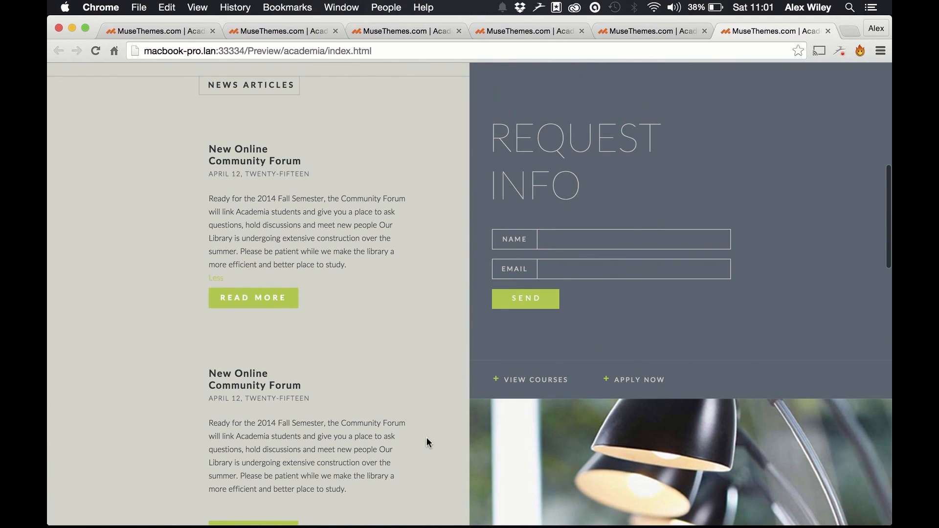
pyautogui.click(217, 278)
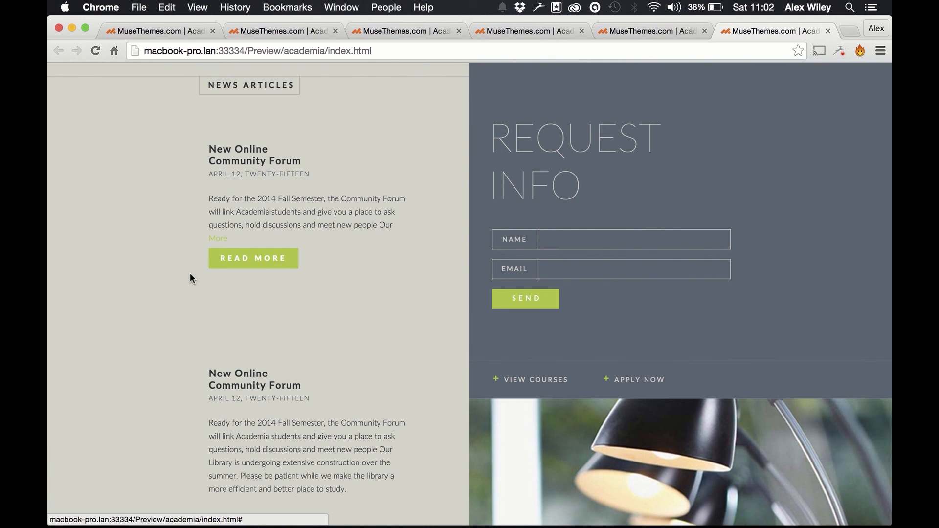